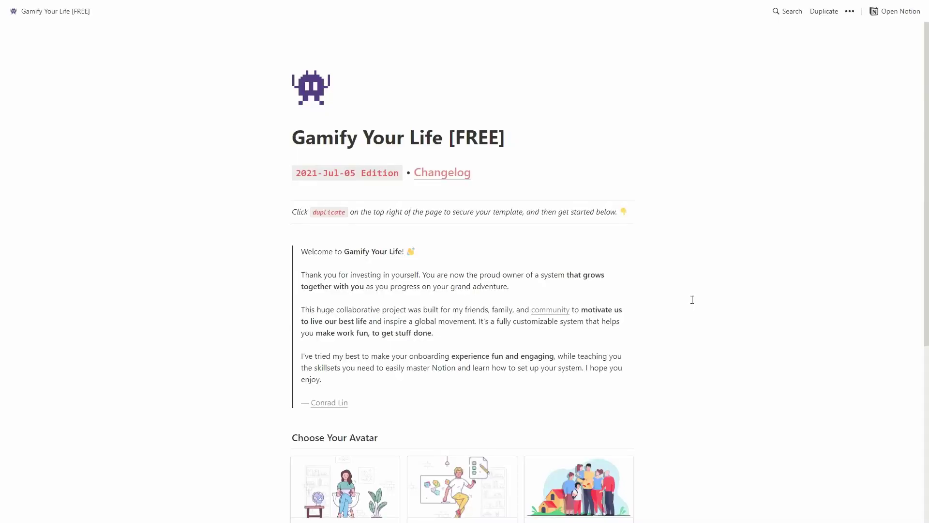
Step: Scroll down the Gamify Your Life [FREE] template page to see the Choose Your Avatar options
{"action": "scroll", "coordinate": [692, 300], "scroll_direction": "down", "scroll_amount": 4}
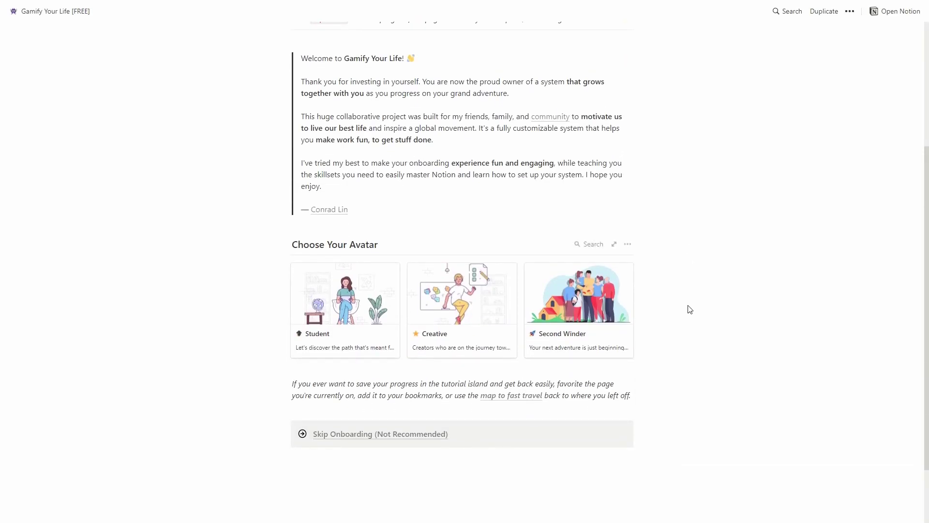
Step: Pick the Creative avatar and start its Get Started tutorial
{"action": "left_click", "coordinate": [467, 310]}
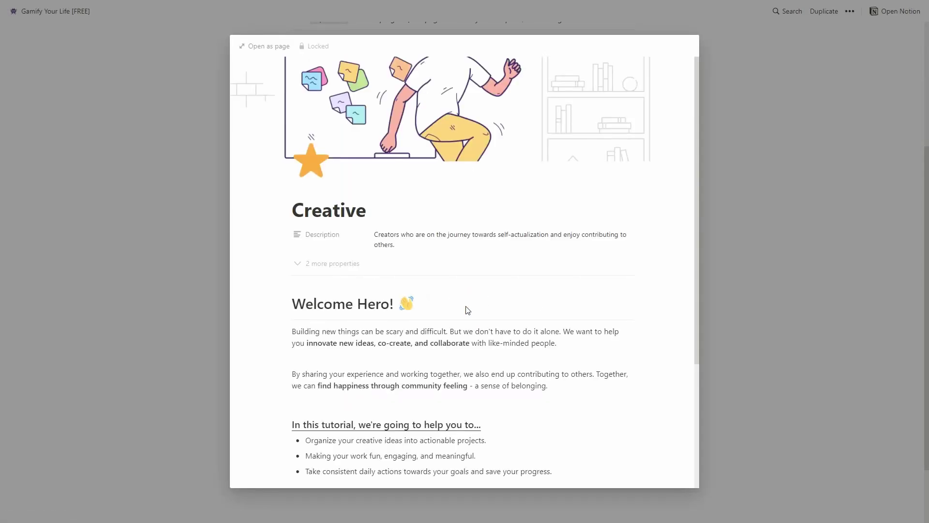
{"action": "scroll", "coordinate": [468, 310], "scroll_direction": "down", "scroll_amount": 3}
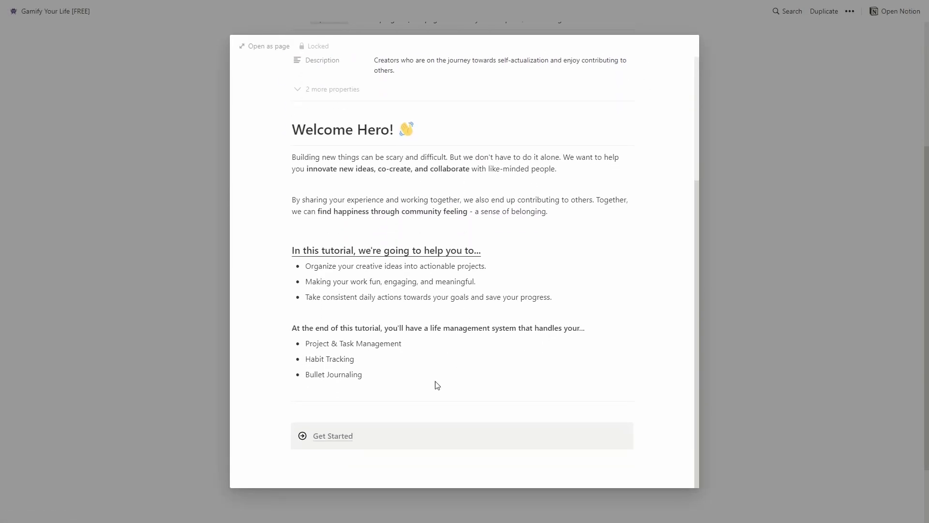
{"action": "left_click", "coordinate": [321, 436]}
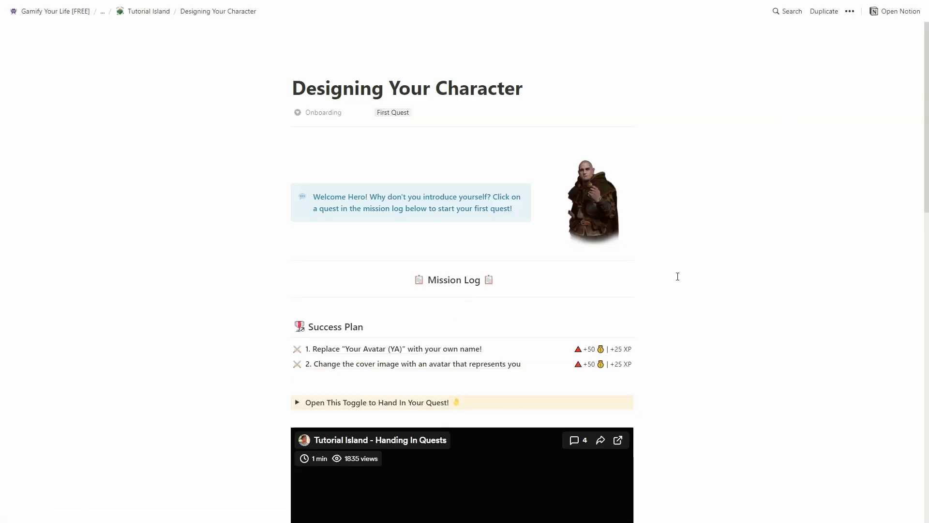
{"action": "scroll", "coordinate": [677, 276], "scroll_direction": "down", "scroll_amount": 2}
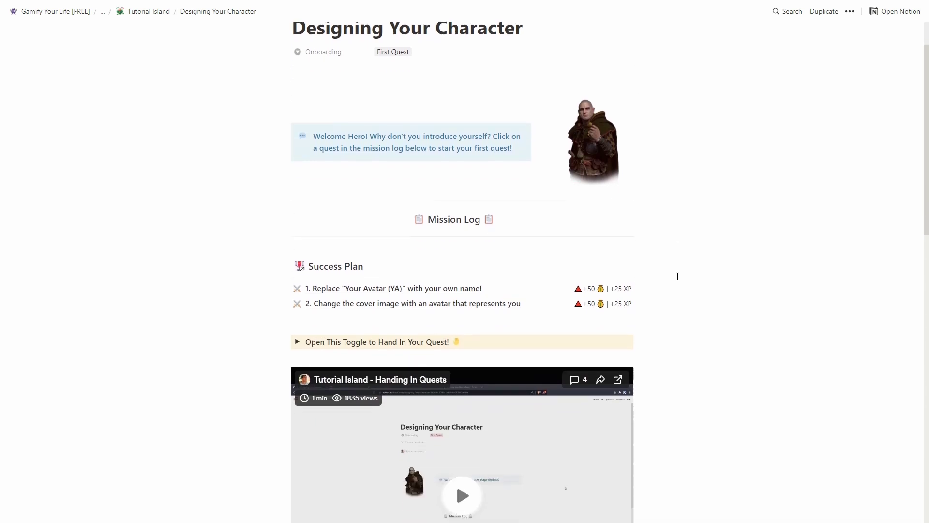
{"action": "scroll", "coordinate": [677, 277], "scroll_direction": "down", "scroll_amount": 2}
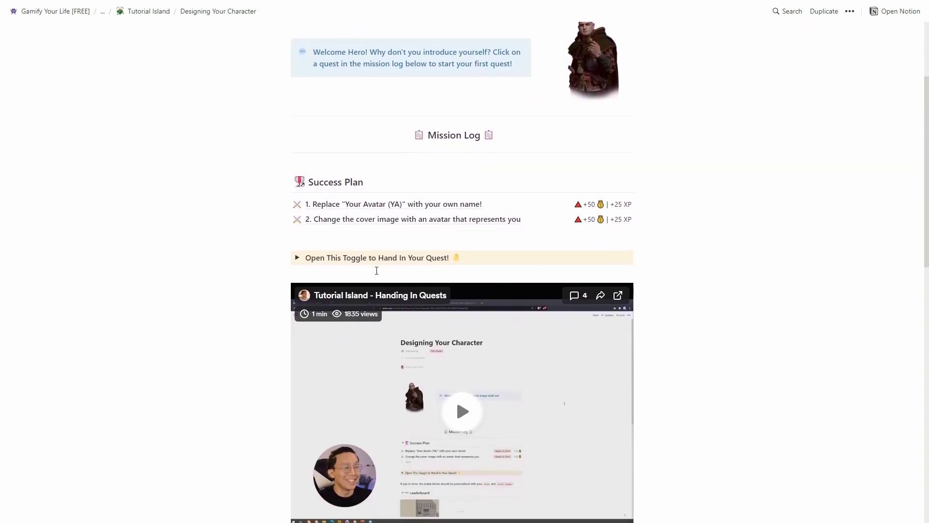
Step: Review the quest hand-in instructions and the avatar-name and cover-image quests
{"action": "left_click", "coordinate": [296, 259]}
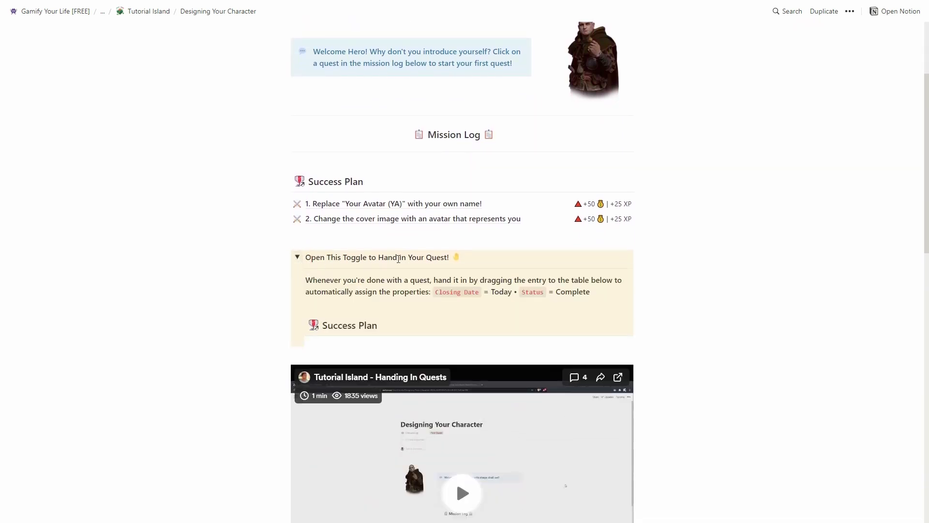
{"action": "left_click", "coordinate": [439, 210]}
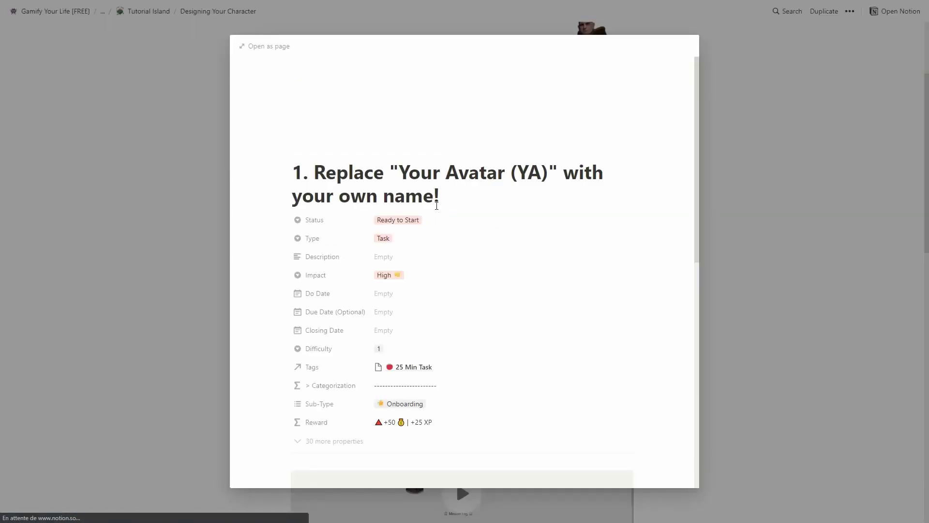
{"action": "scroll", "coordinate": [349, 239], "scroll_direction": "down", "scroll_amount": 6}
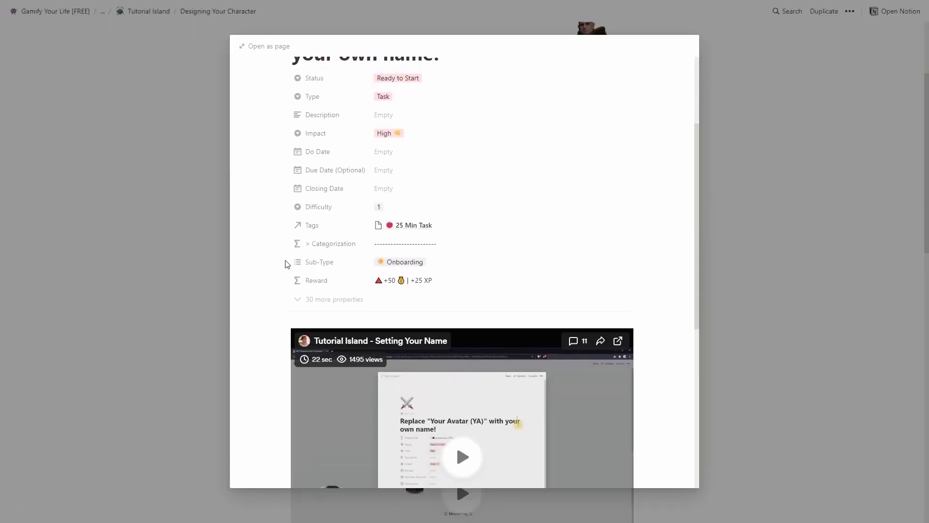
{"action": "scroll", "coordinate": [285, 267], "scroll_direction": "down", "scroll_amount": 4}
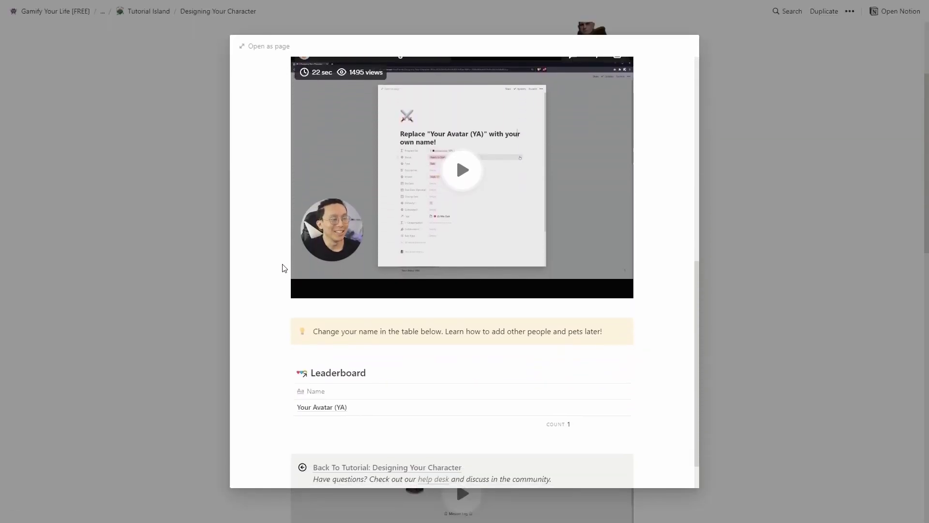
{"action": "left_click", "coordinate": [164, 299]}
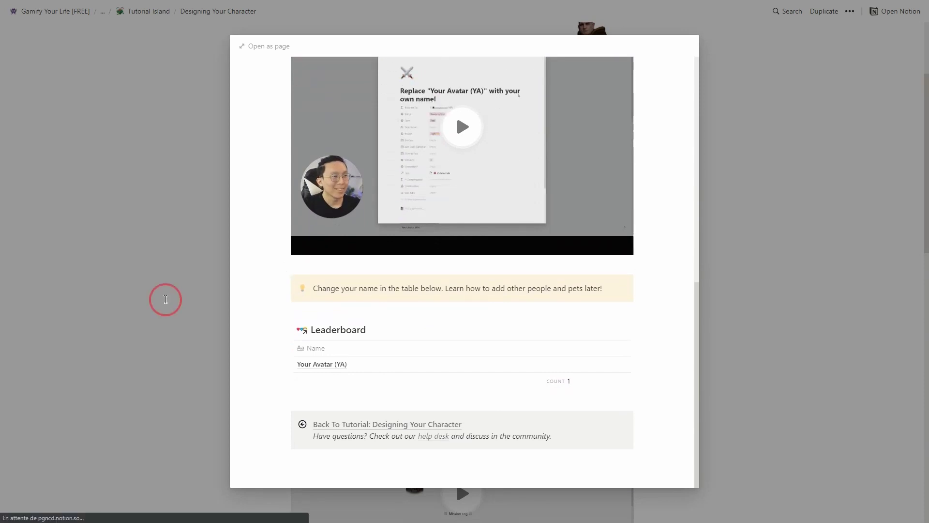
{"action": "scroll", "coordinate": [424, 218], "scroll_direction": "down", "scroll_amount": 1}
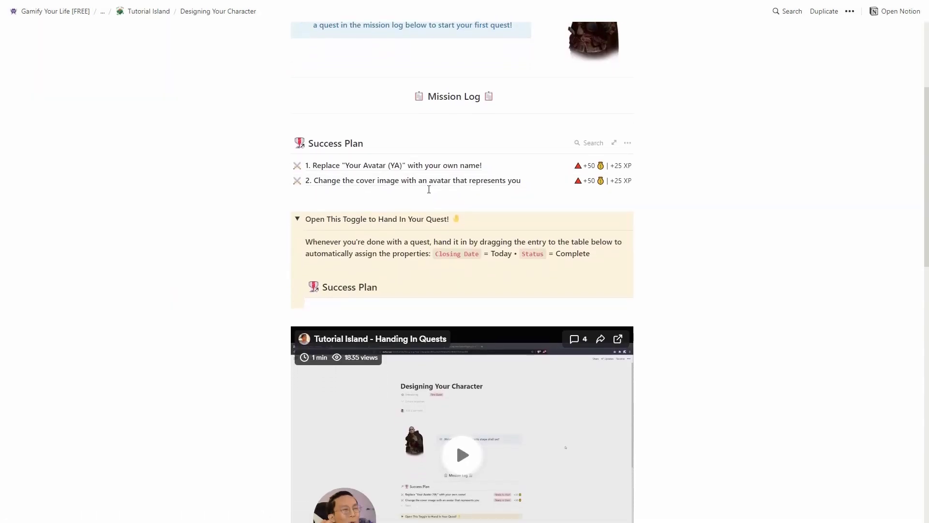
{"action": "left_click", "coordinate": [442, 180]}
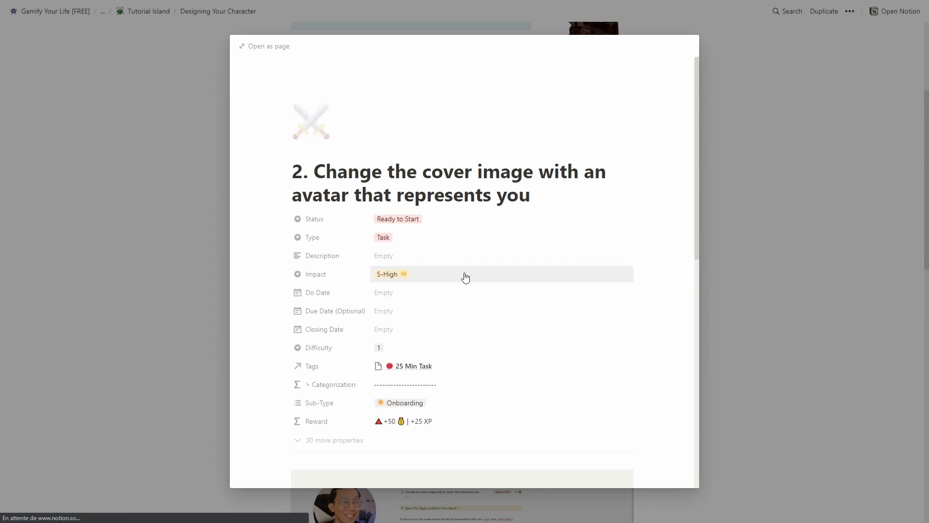
{"action": "scroll", "coordinate": [464, 276], "scroll_direction": "down", "scroll_amount": 2}
{"action": "scroll", "coordinate": [465, 278], "scroll_direction": "down", "scroll_amount": 10}
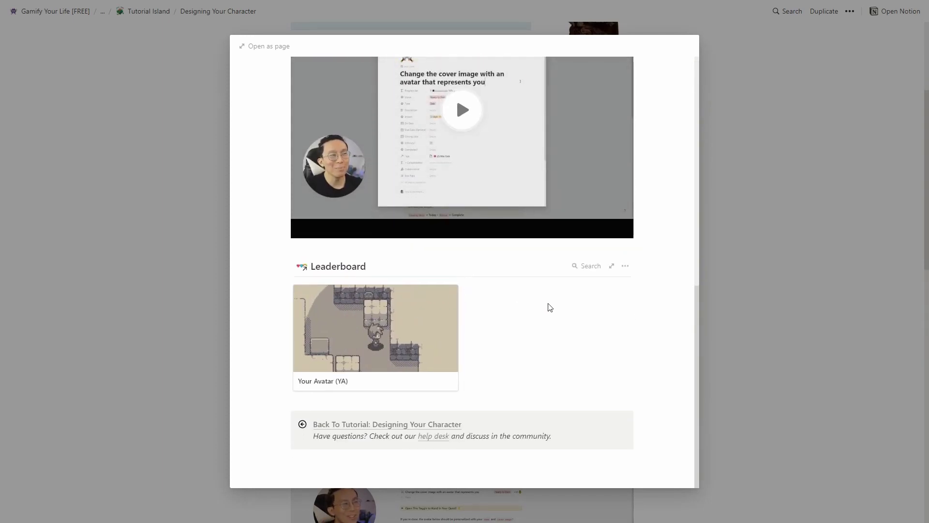
Step: Look over the Your Avatar (YA) page, then continue to the tutorial's next step
{"action": "left_click", "coordinate": [396, 350]}
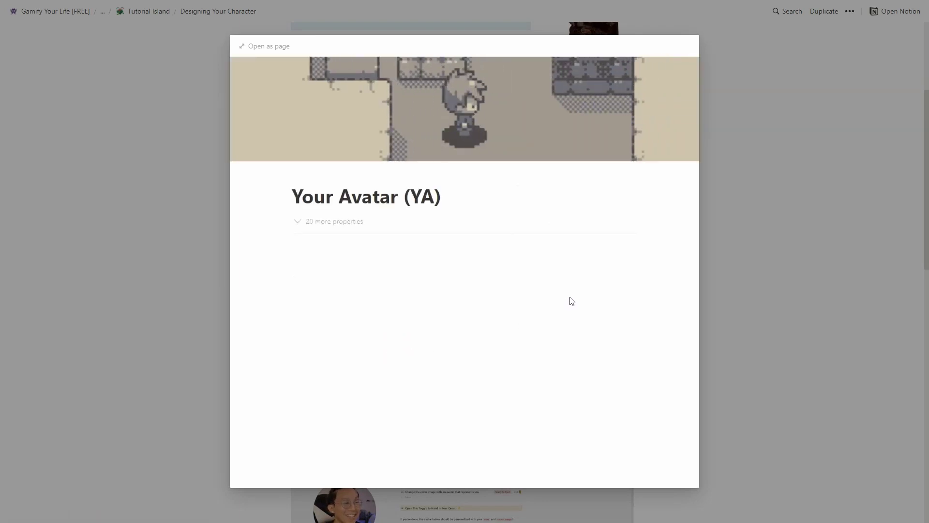
{"action": "left_click", "coordinate": [756, 290]}
{"action": "scroll", "coordinate": [629, 281], "scroll_direction": "down", "scroll_amount": 6}
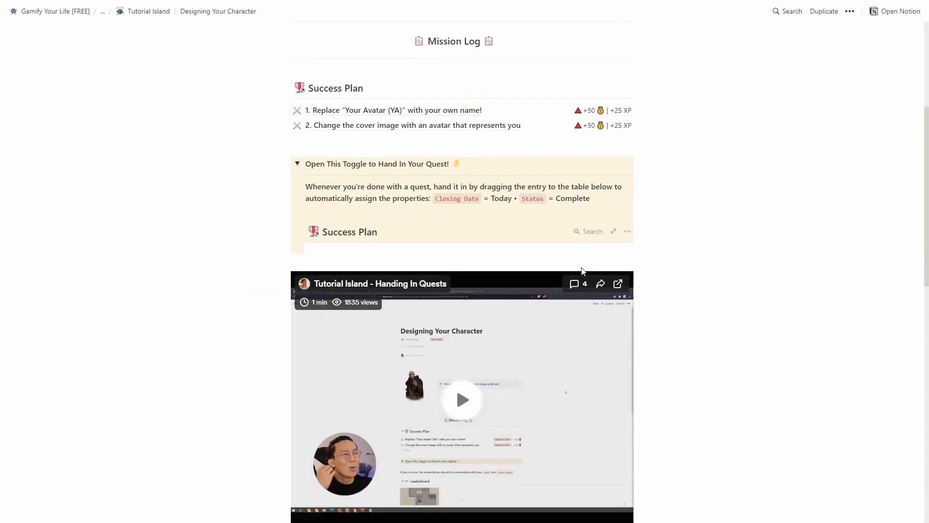
{"action": "scroll", "coordinate": [554, 290], "scroll_direction": "down", "scroll_amount": 8}
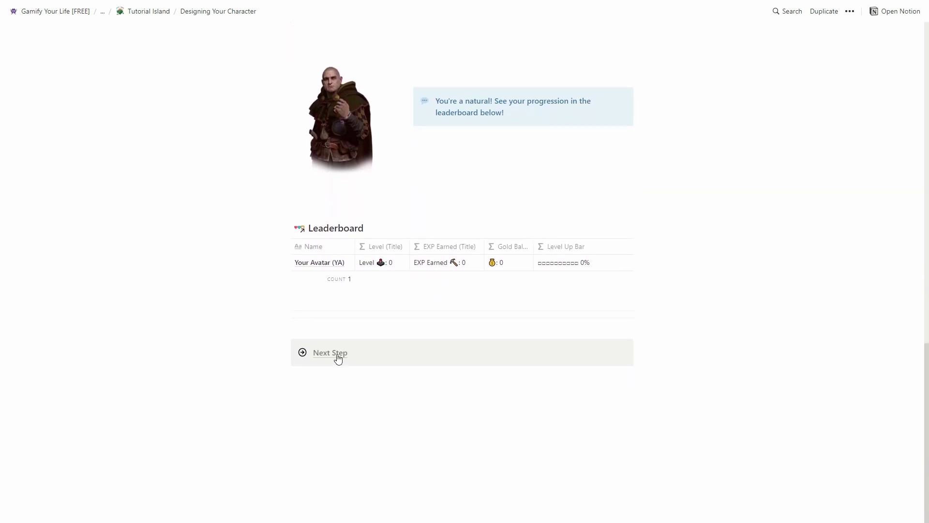
{"action": "left_click", "coordinate": [336, 356]}
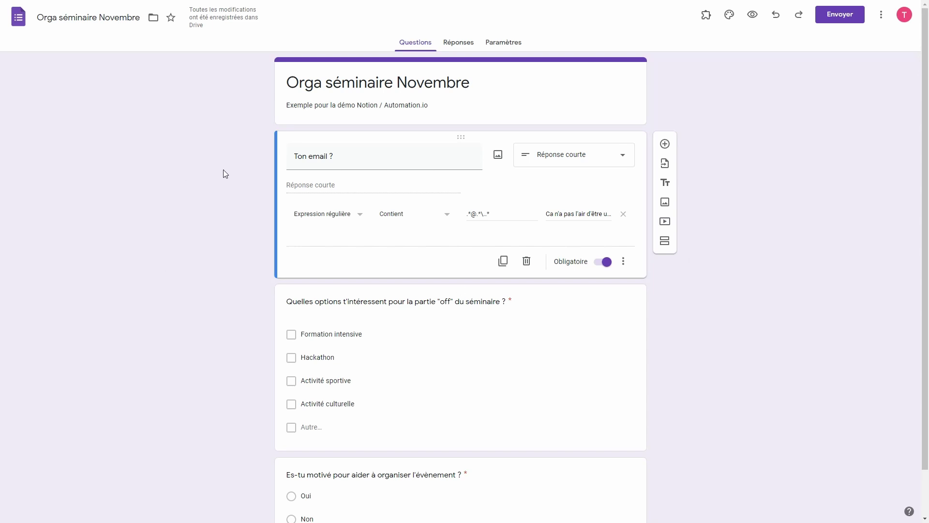
Step: Scroll through the seminar form's questions
{"action": "scroll", "coordinate": [184, 314], "scroll_direction": "down", "scroll_amount": 1}
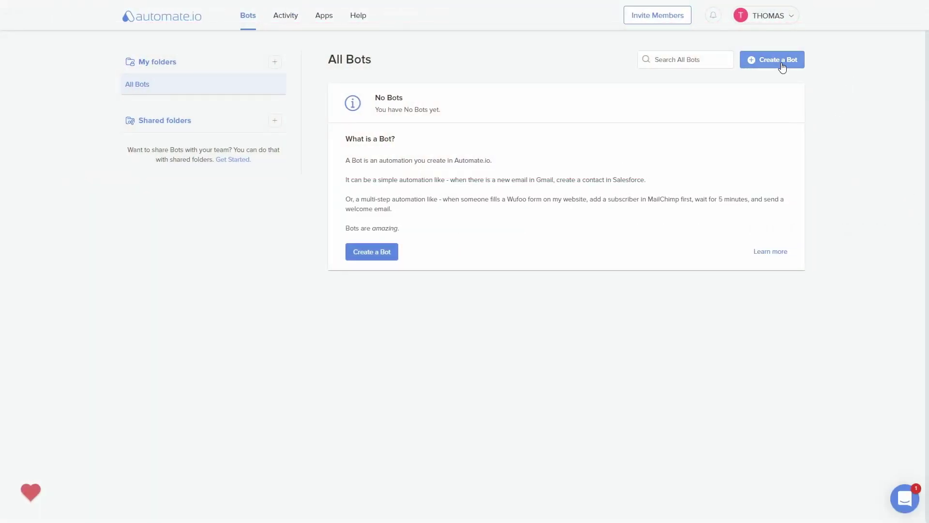
Step: Start a new bot with Google Forms 'New Response in Spreadsheet' as the trigger
{"action": "left_click", "coordinate": [778, 60]}
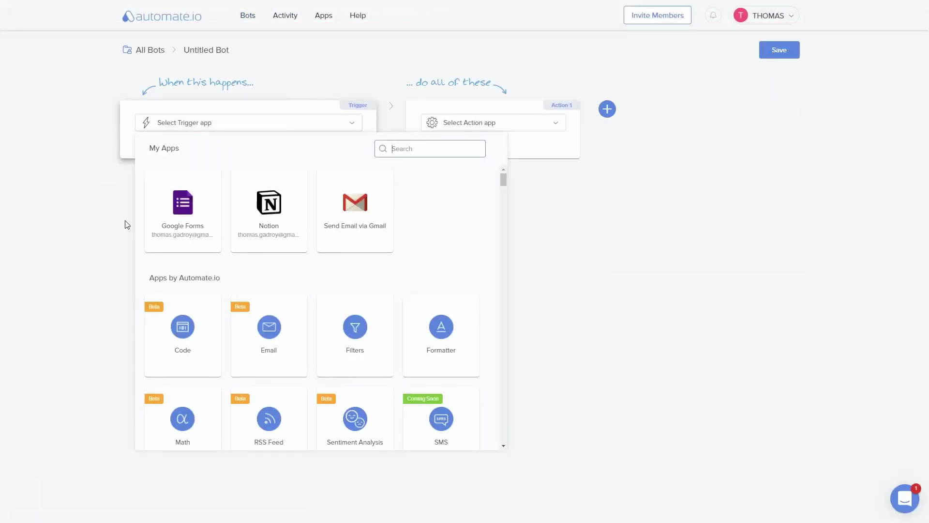
{"action": "left_click", "coordinate": [166, 212]}
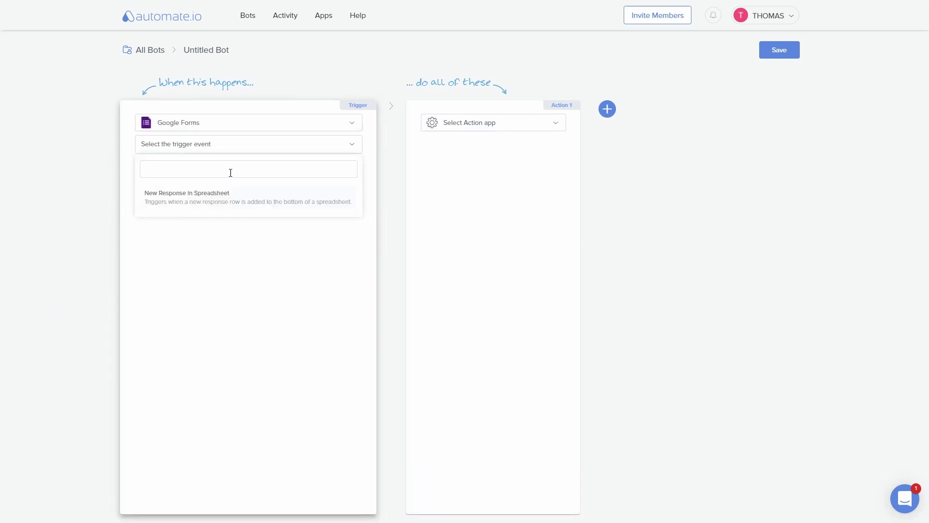
{"action": "left_click", "coordinate": [230, 171]}
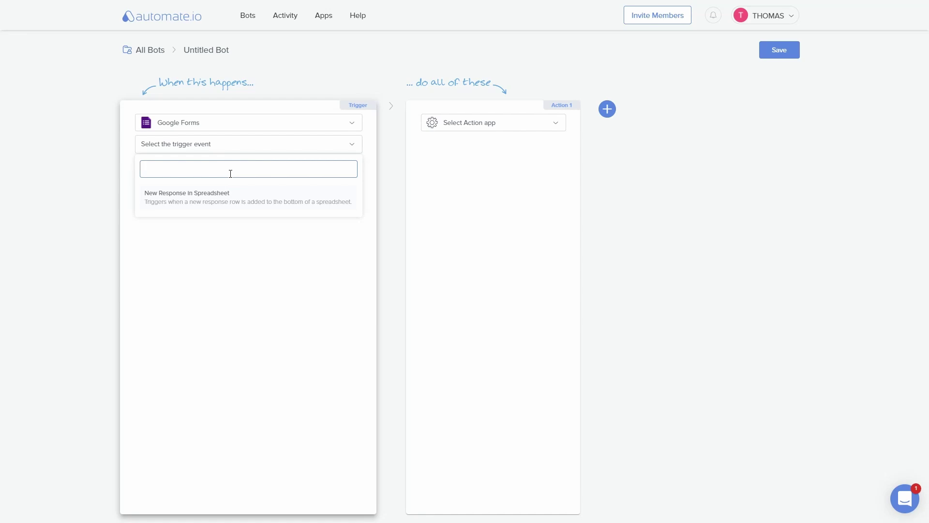
{"action": "left_click", "coordinate": [213, 204]}
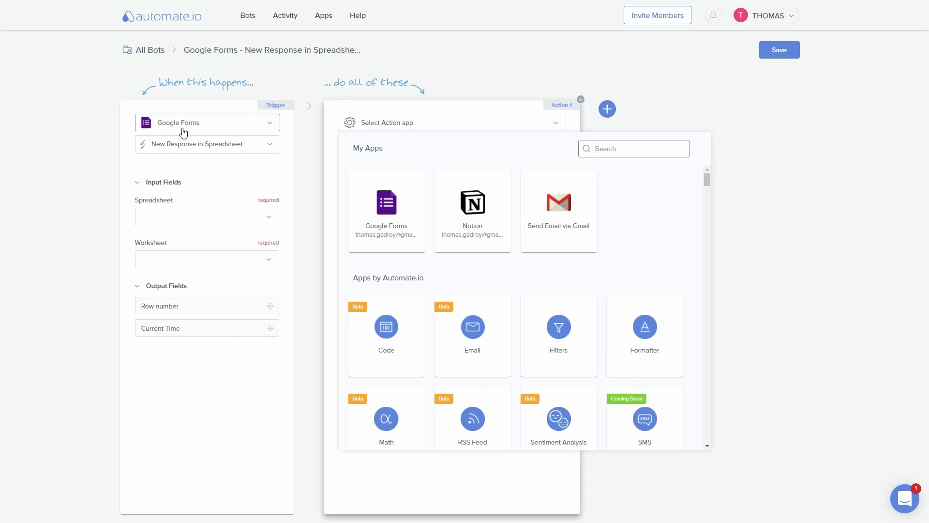
Step: Link the trigger to spreadsheet Orga séminaire Novembre (réponses), worksheet Réponses au formulaire 1
{"action": "left_click", "coordinate": [178, 222]}
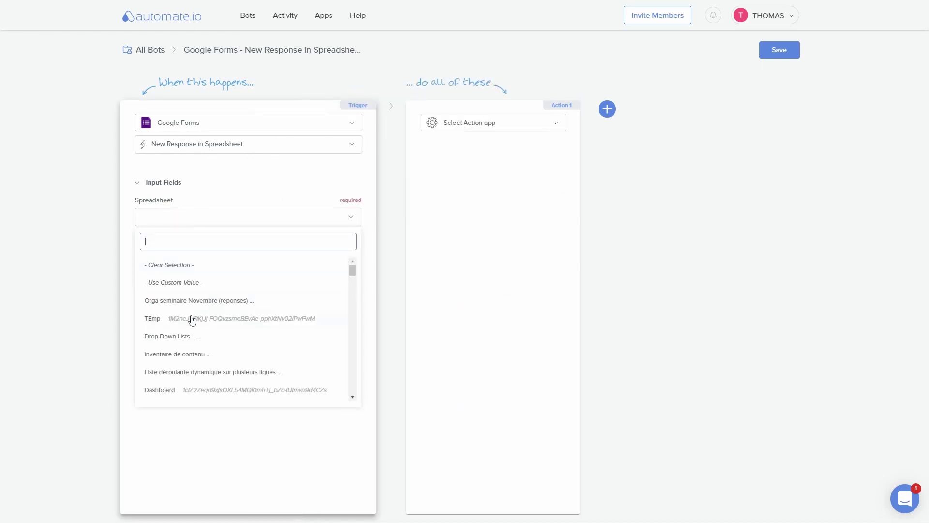
{"action": "left_click", "coordinate": [188, 299]}
{"action": "left_click", "coordinate": [170, 263]}
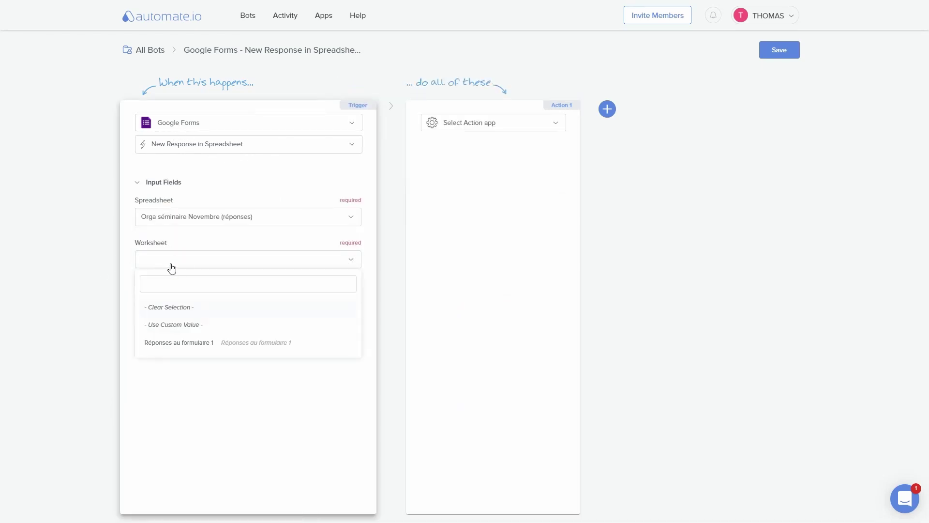
{"action": "left_click", "coordinate": [176, 344]}
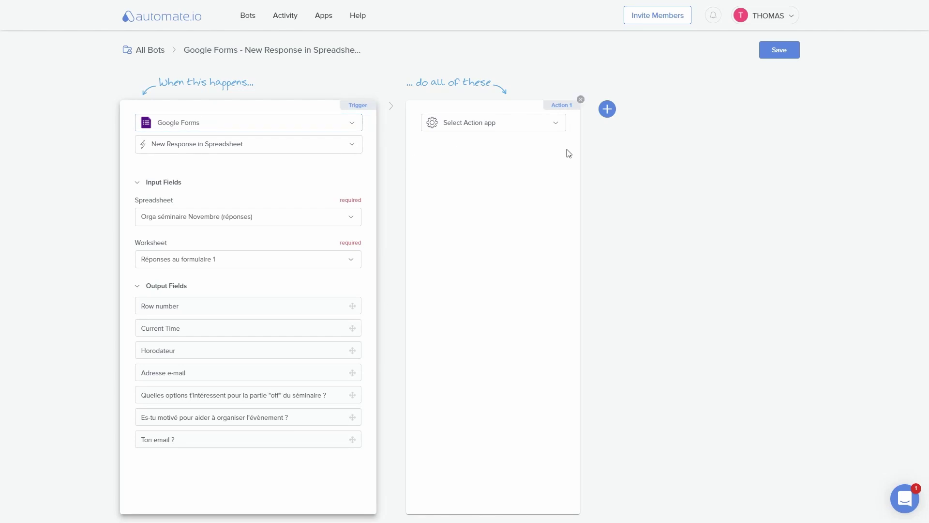
{"action": "left_click", "coordinate": [493, 122]}
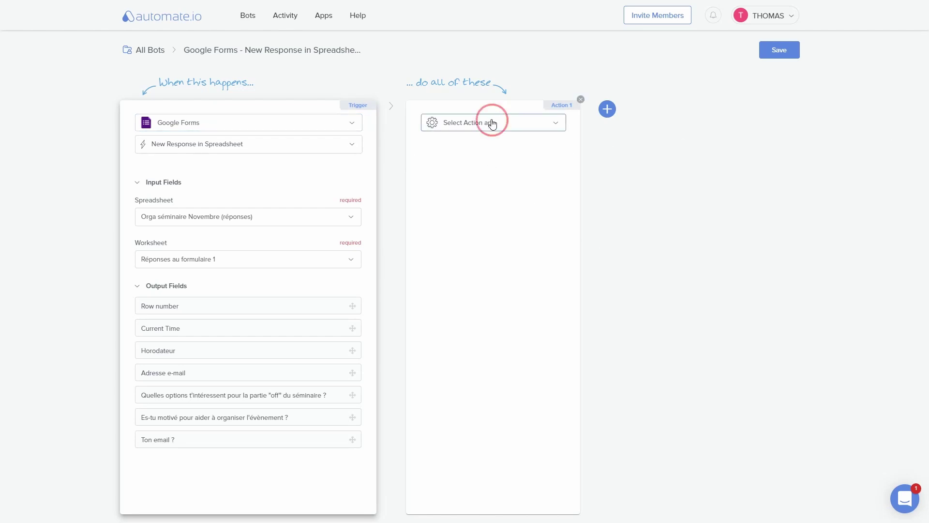
Step: Set the first action to Notion Add Database Item into the Réponse sur le form database
{"action": "left_click", "coordinate": [474, 209]}
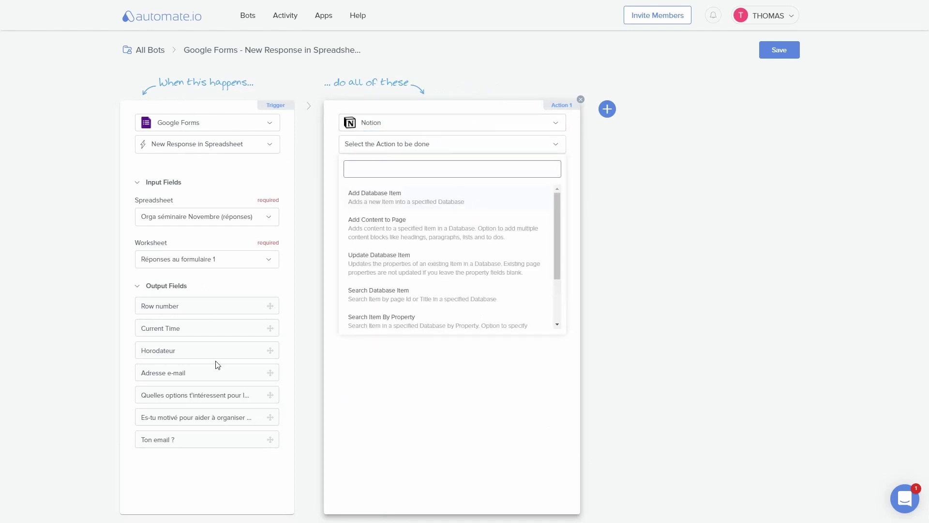
{"action": "left_click", "coordinate": [436, 195]}
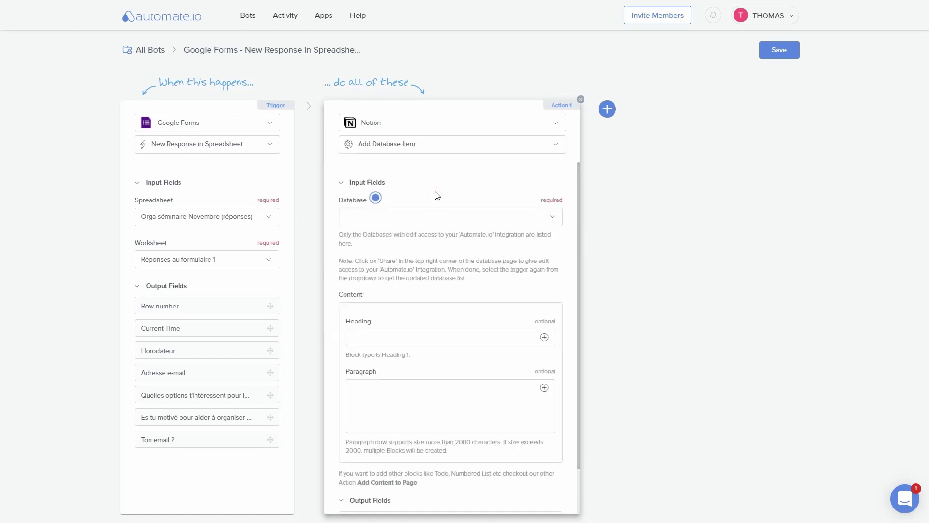
{"action": "left_click", "coordinate": [423, 215]}
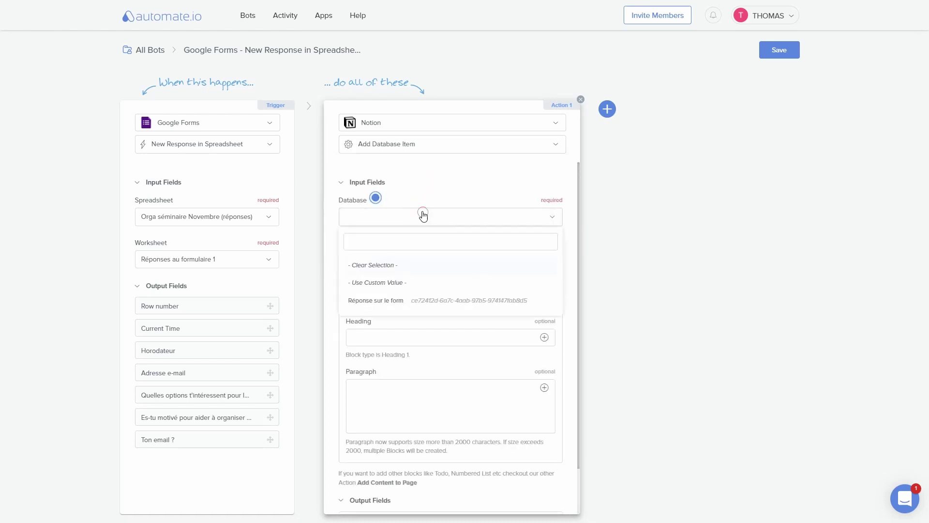
{"action": "left_click", "coordinate": [391, 301]}
{"action": "scroll", "coordinate": [431, 271], "scroll_direction": "down", "scroll_amount": 3}
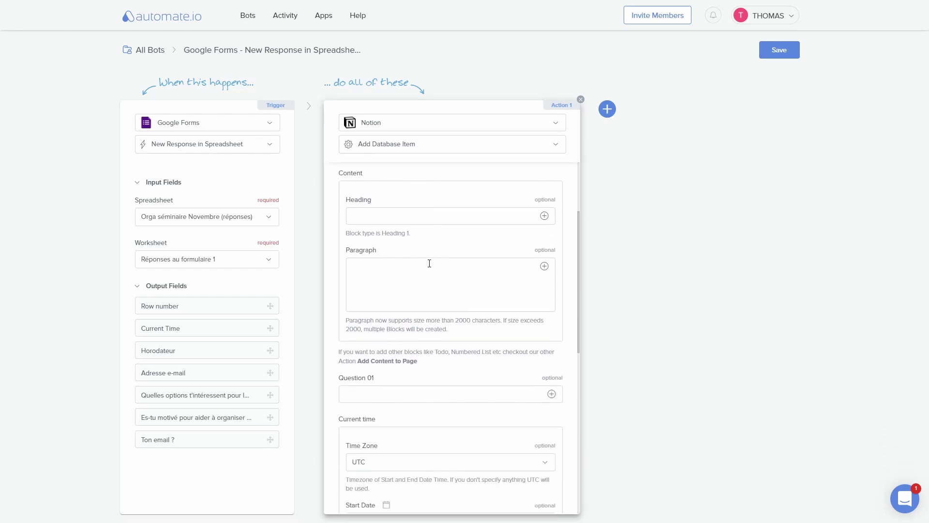
{"action": "scroll", "coordinate": [426, 394], "scroll_direction": "up", "scroll_amount": 2}
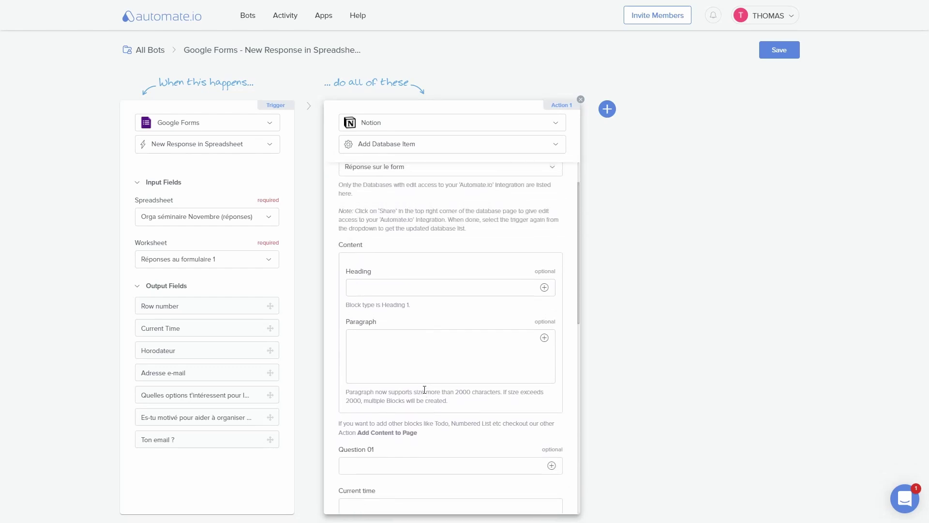
{"action": "left_click", "coordinate": [398, 286]}
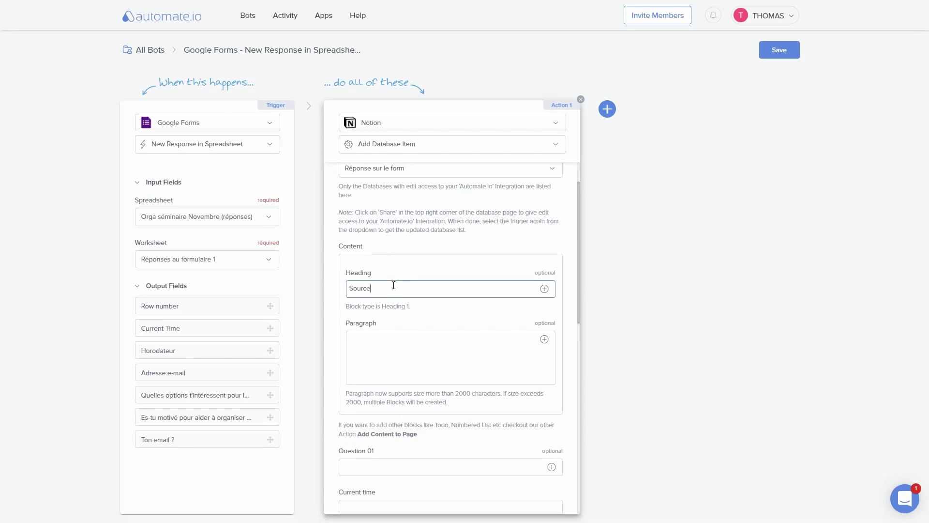
Step: Fill the Notion item's heading with 'Source' and its paragraph with 'Automate.io'
{"action": "left_click", "coordinate": [438, 364]}
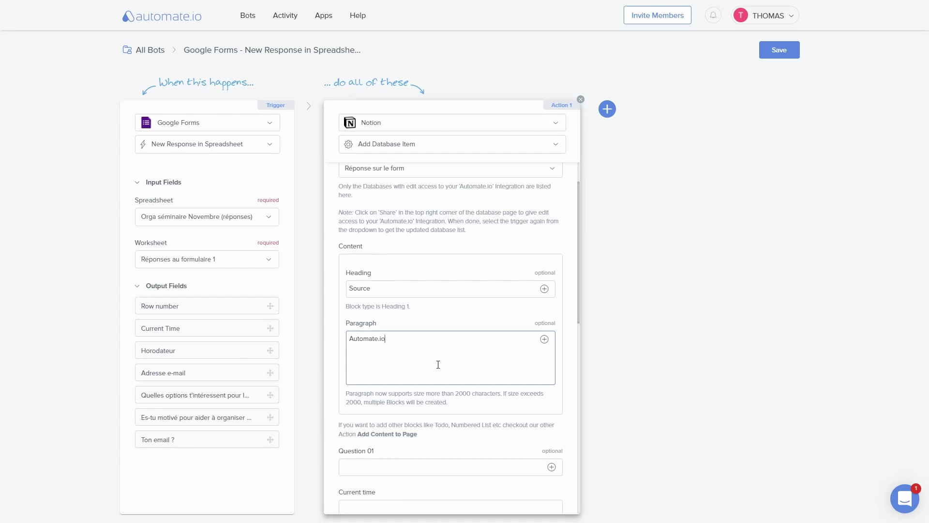
{"action": "scroll", "coordinate": [491, 310], "scroll_direction": "down", "scroll_amount": 3}
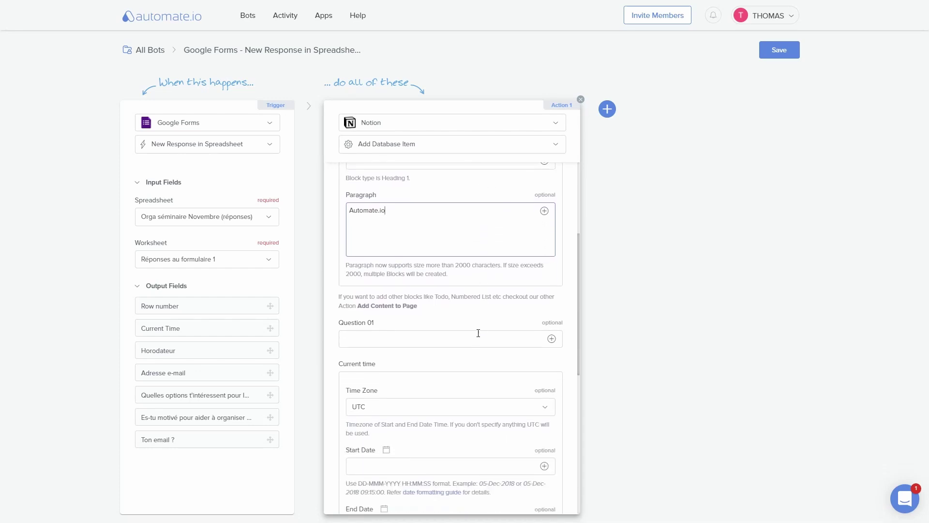
{"action": "left_click", "coordinate": [345, 318]}
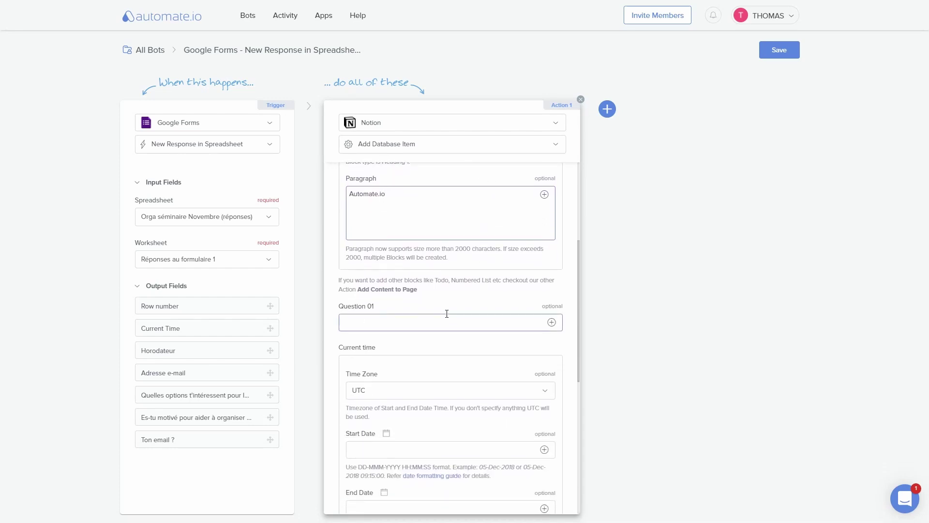
Step: Map the options answer to Question 01, Current Time to Start Date, email, and motivation to Question 02
{"action": "left_click_drag", "start_coordinate": [190, 394], "coordinate": [394, 326]}
{"action": "scroll", "coordinate": [492, 251], "scroll_direction": "down", "scroll_amount": 3}
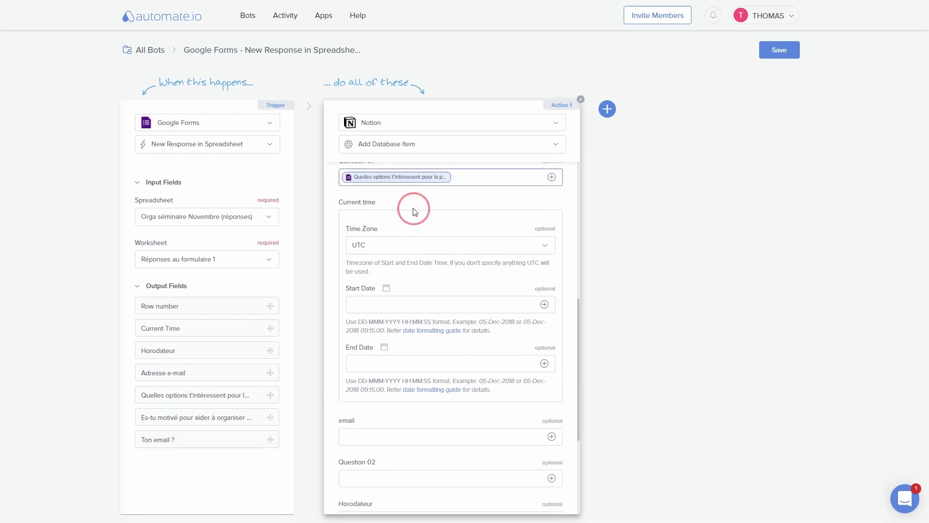
{"action": "left_click_drag", "start_coordinate": [170, 331], "coordinate": [389, 305]}
{"action": "scroll", "coordinate": [514, 300], "scroll_direction": "down", "scroll_amount": 3}
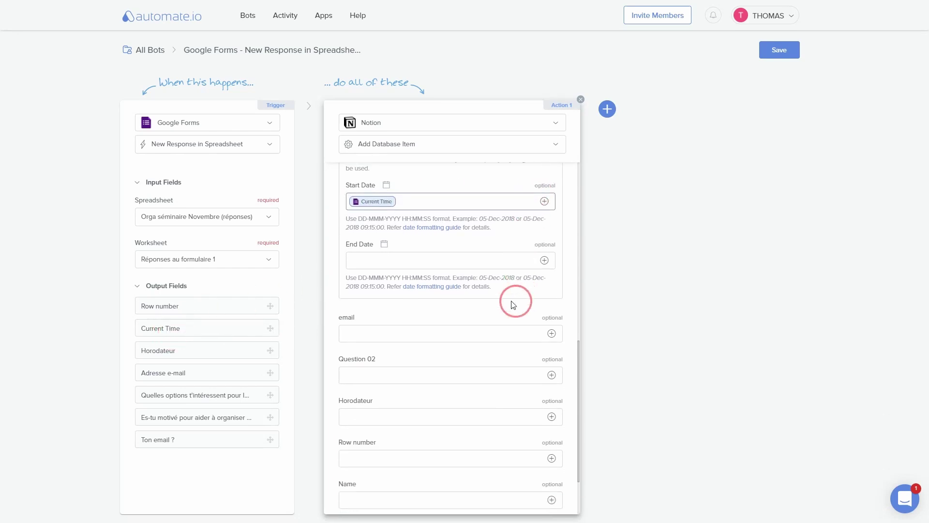
{"action": "left_click_drag", "start_coordinate": [181, 442], "coordinate": [439, 305]}
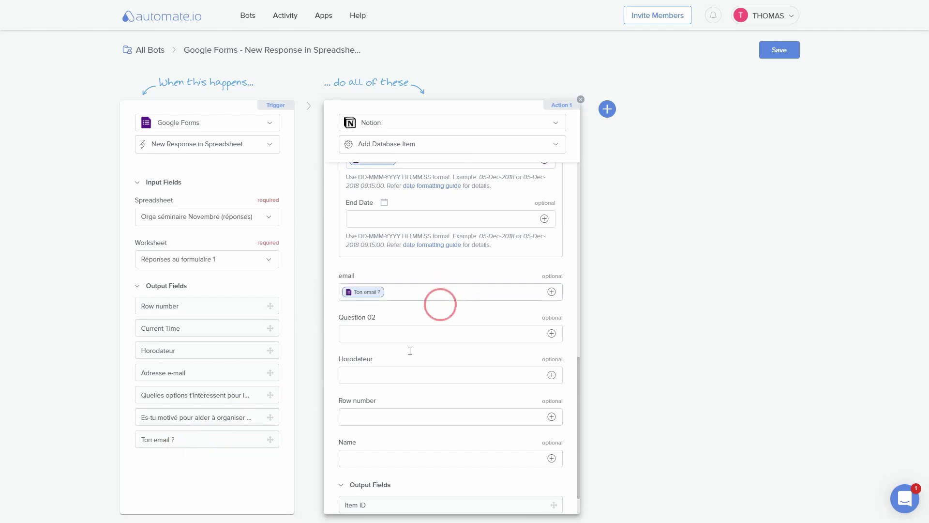
{"action": "left_click_drag", "start_coordinate": [164, 419], "coordinate": [428, 334]}
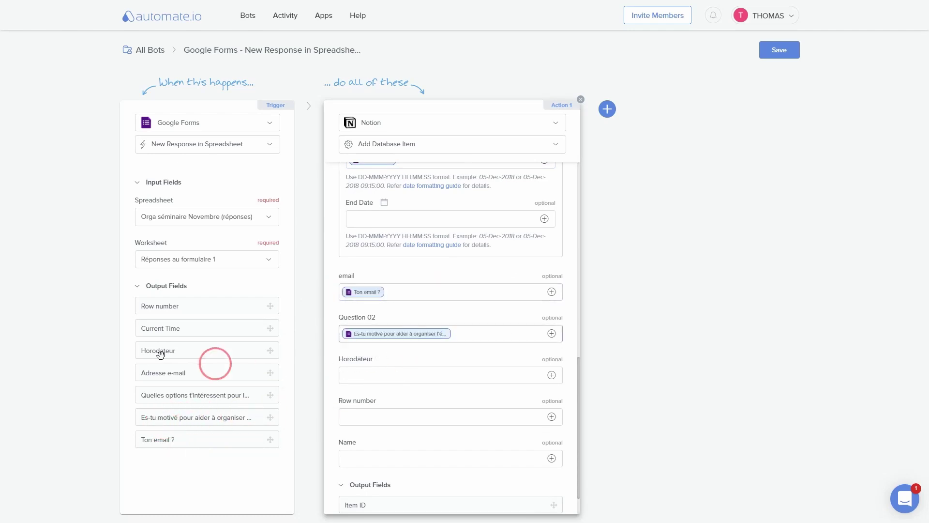
Step: Map the timestamp to Horodateur, row number to Row number, and Name to 'Réponse n°' plus row number
{"action": "left_click_drag", "start_coordinate": [158, 350], "coordinate": [419, 373]}
{"action": "scroll", "coordinate": [436, 376], "scroll_direction": "down", "scroll_amount": 1}
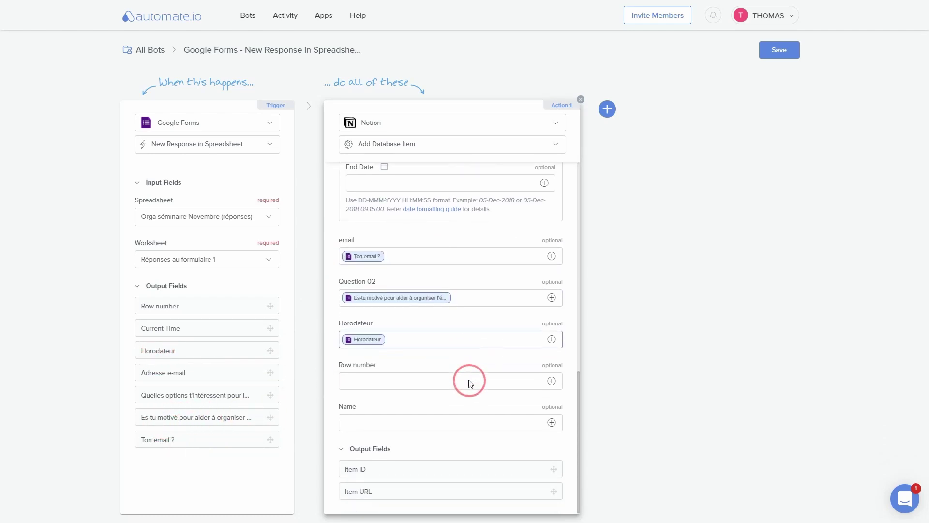
{"action": "left_click_drag", "start_coordinate": [165, 308], "coordinate": [436, 383]}
{"action": "left_click", "coordinate": [380, 420]}
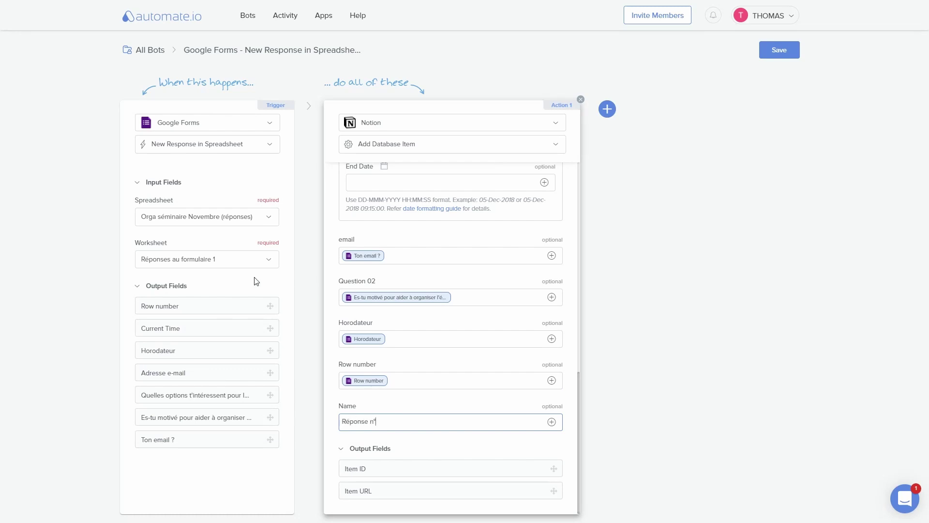
{"action": "left_click_drag", "start_coordinate": [193, 308], "coordinate": [411, 430]}
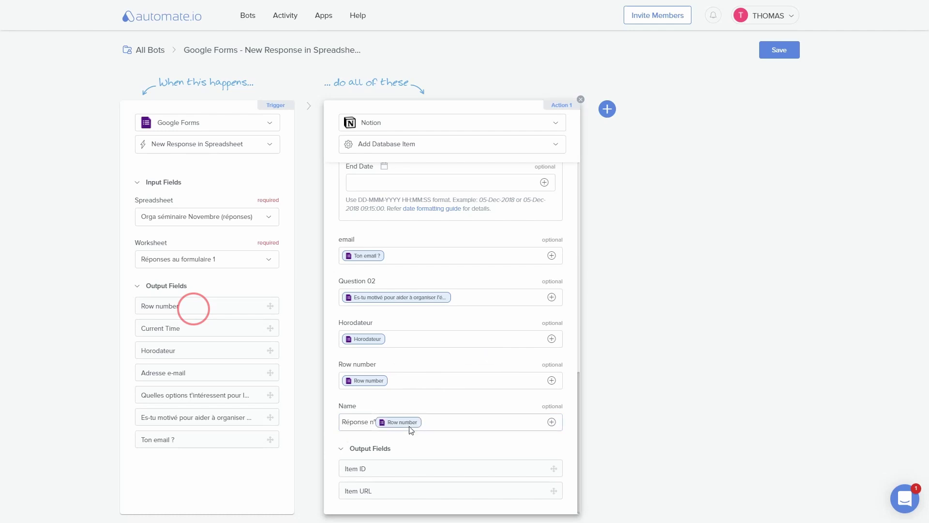
{"action": "scroll", "coordinate": [487, 453], "scroll_direction": "up", "scroll_amount": 4}
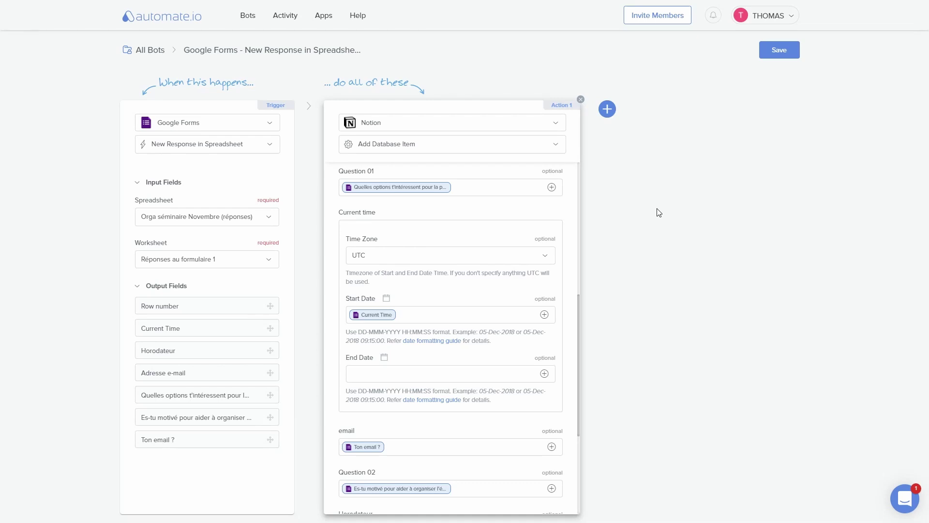
Step: Add a Continue Only If filter comparing the Es-tu motivé answer against Oui
{"action": "left_click", "coordinate": [607, 110]}
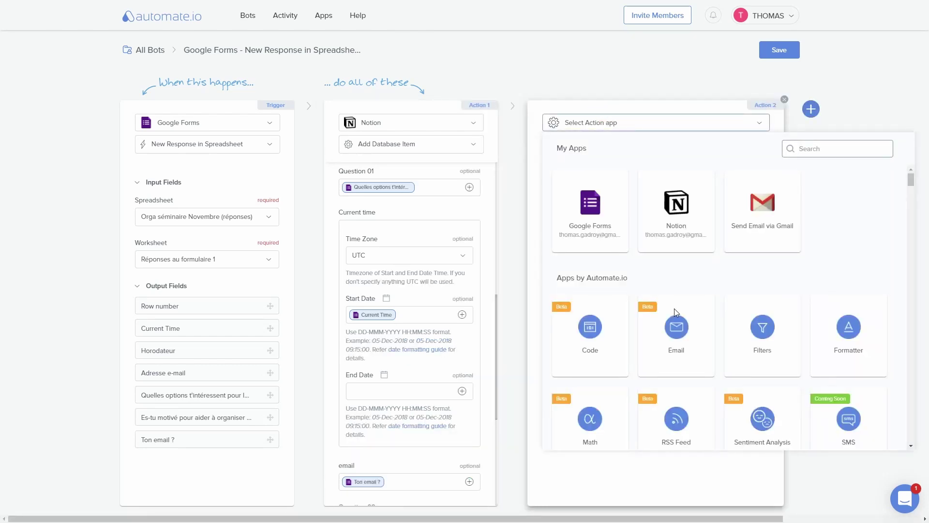
{"action": "left_click", "coordinate": [767, 325]}
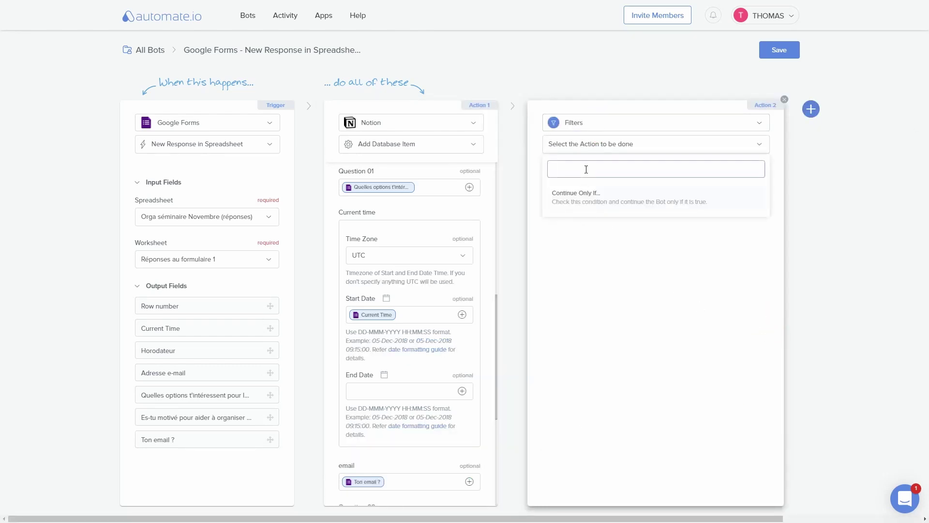
{"action": "left_click", "coordinate": [581, 203]}
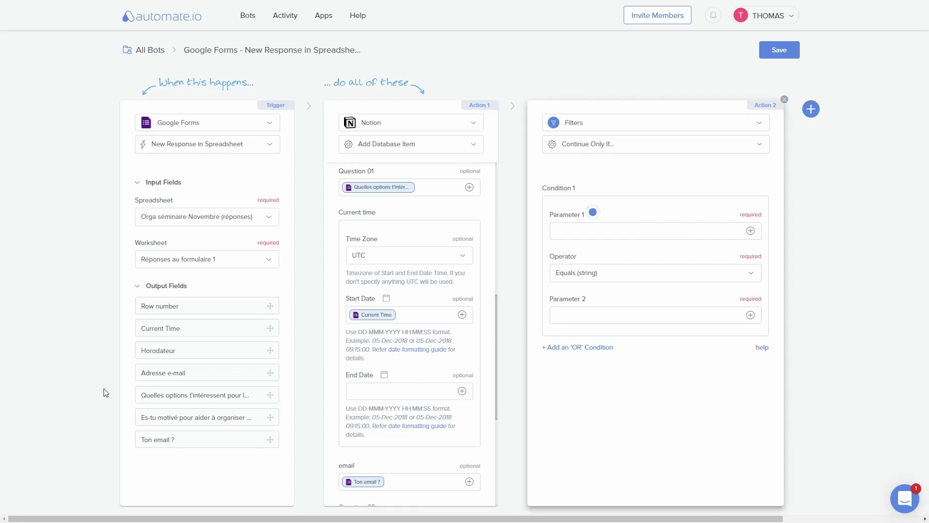
{"action": "left_click", "coordinate": [165, 419]}
{"action": "left_click", "coordinate": [585, 232]}
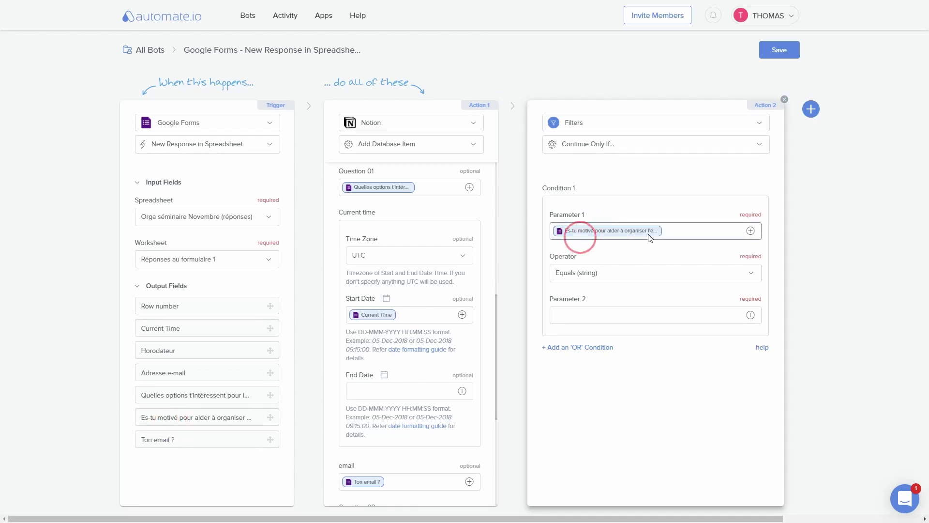
{"action": "left_click", "coordinate": [580, 315]}
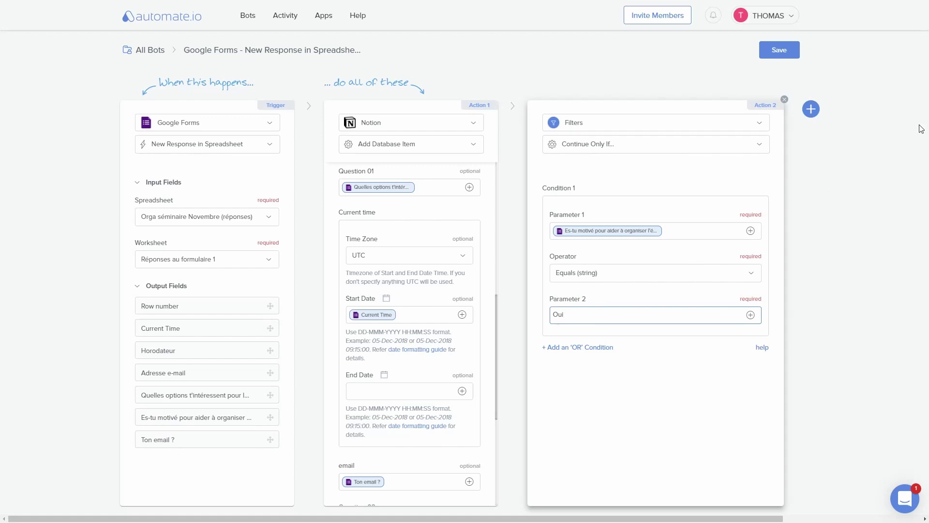
Step: Add a Gmail Send Email action with To Addresses set to the Ton email ? answer
{"action": "left_click", "coordinate": [811, 108]}
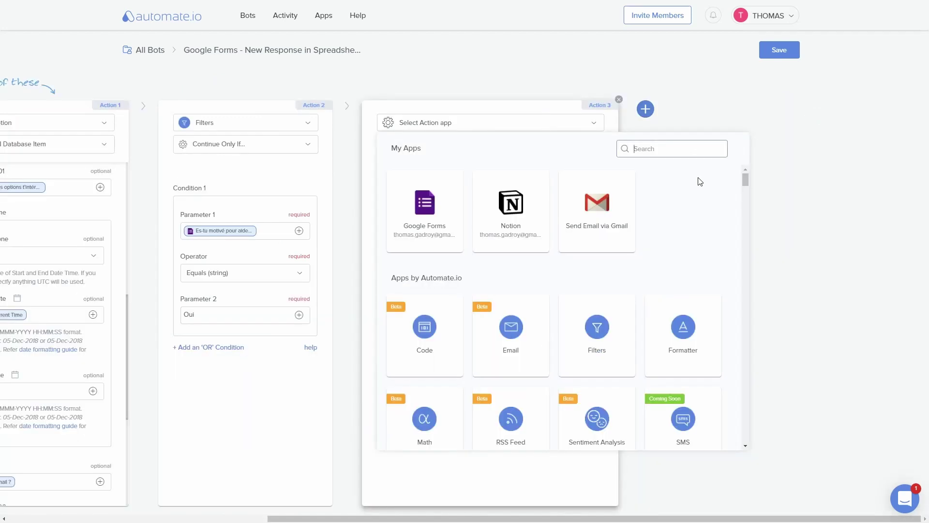
{"action": "left_click", "coordinate": [580, 205]}
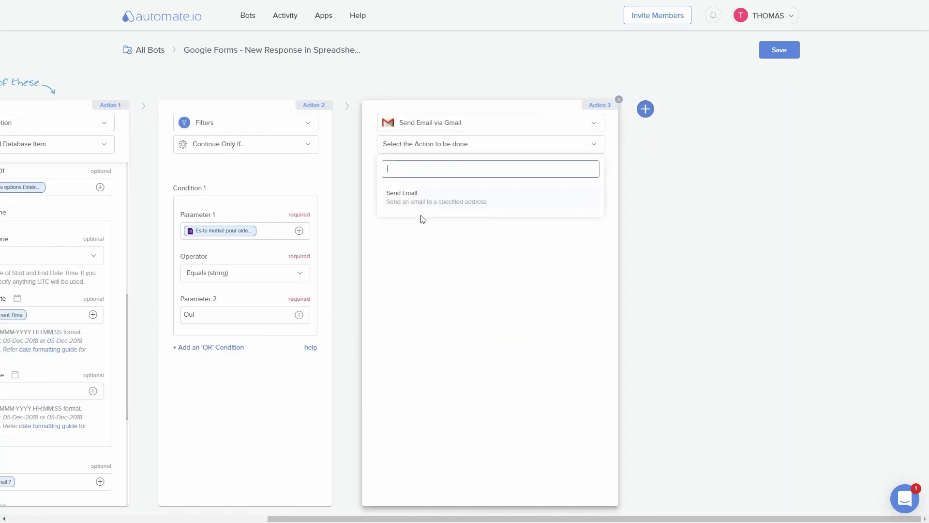
{"action": "left_click", "coordinate": [432, 199]}
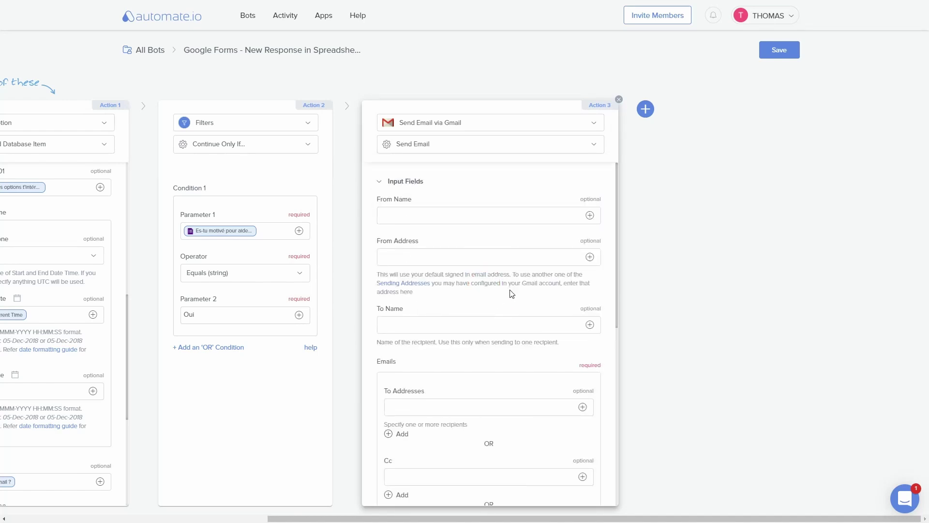
{"action": "scroll", "coordinate": [510, 291], "scroll_direction": "down", "scroll_amount": 4}
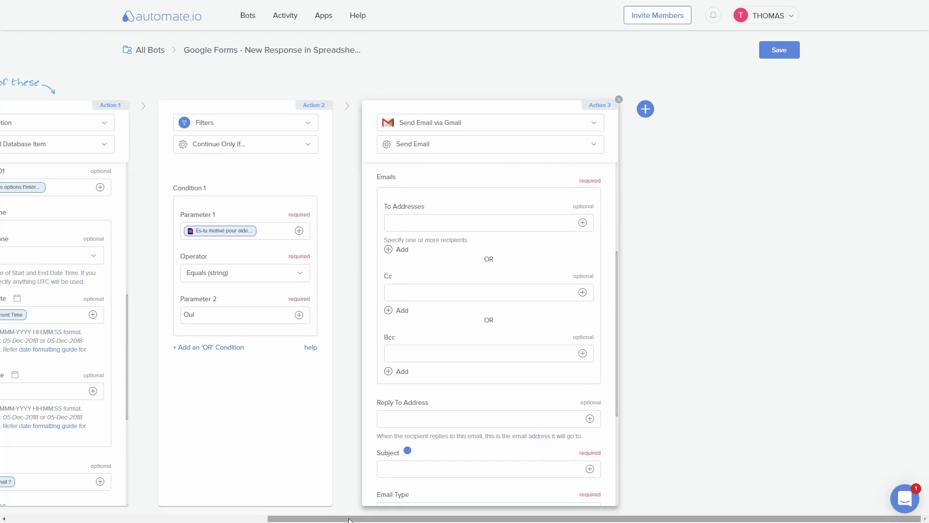
{"action": "left_click_drag", "start_coordinate": [351, 519], "coordinate": [193, 518]}
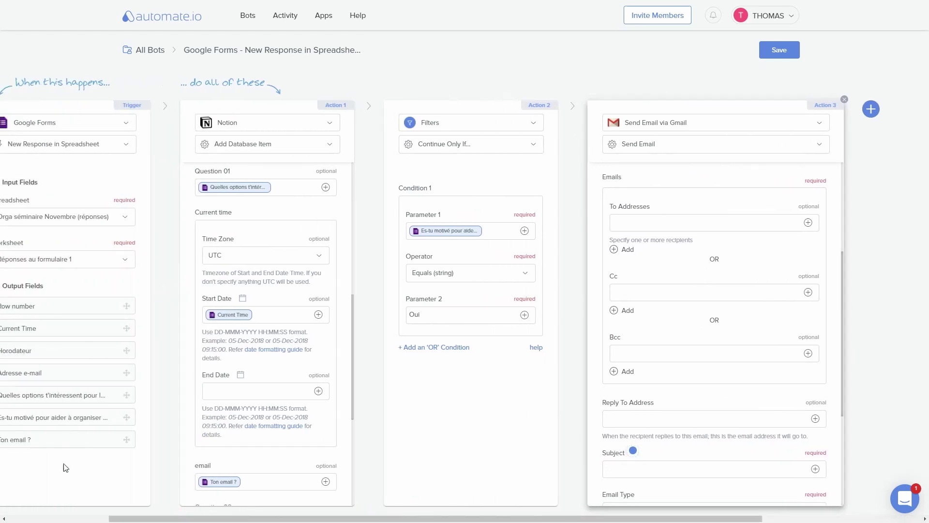
{"action": "left_click_drag", "start_coordinate": [54, 440], "coordinate": [666, 220]}
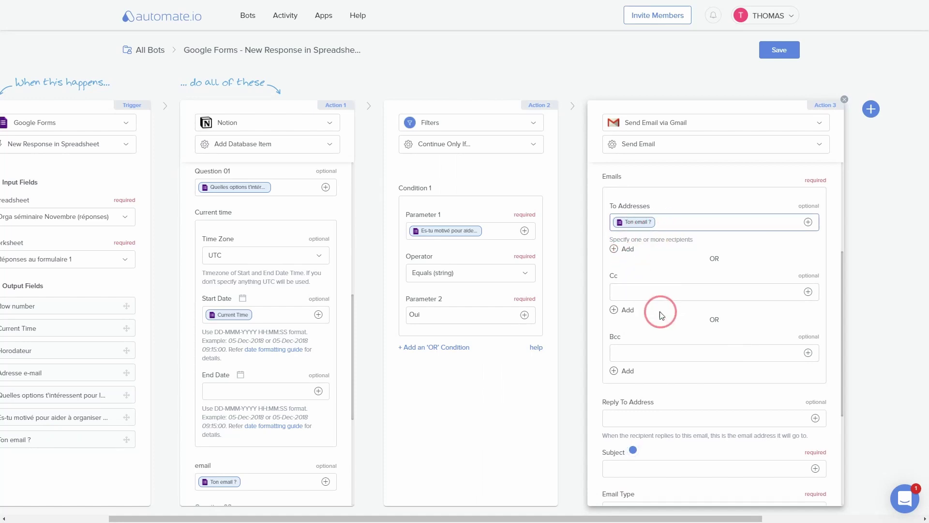
{"action": "scroll", "coordinate": [663, 338], "scroll_direction": "down", "scroll_amount": 4}
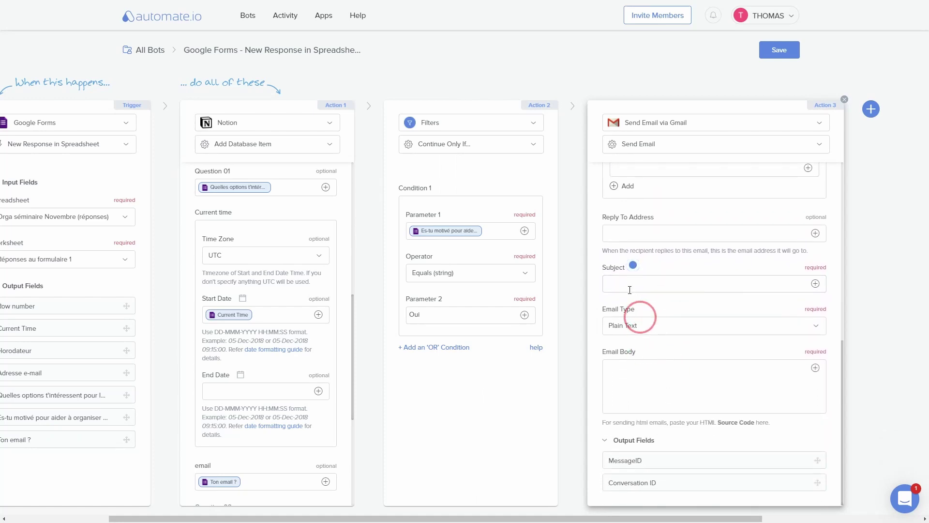
Step: Enter subject 'Par rapport à tes réponses sur le form pour le séminaire' and a French body starting 'Hello,'
{"action": "left_click", "coordinate": [629, 285]}
{"action": "type", "text": "Par rapport à tes réponses sur le form pour le séminaire"}
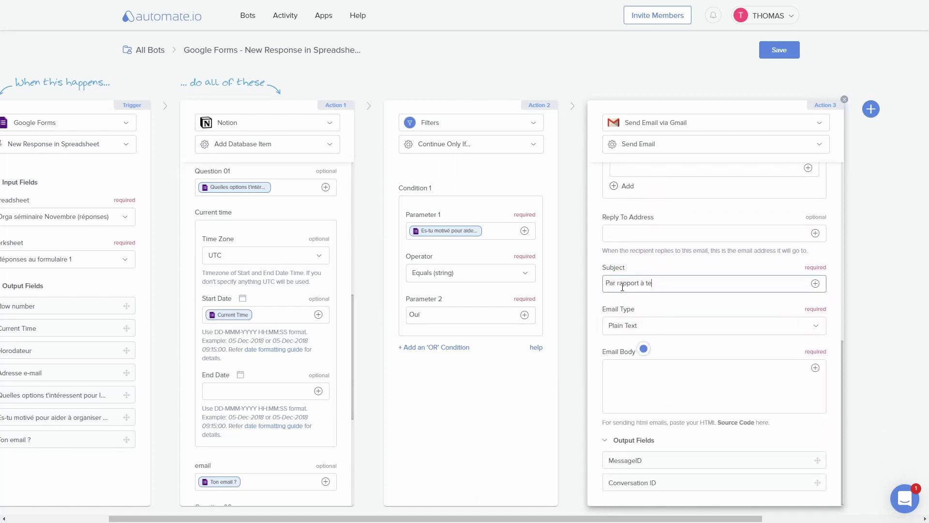
{"action": "left_click", "coordinate": [643, 367]}
{"action": "type", "text": "Hello,"}
{"action": "key", "text": "Return"}
{"action": "key", "text": "Return"}
{"action": "type", "text": "Je viens d"}
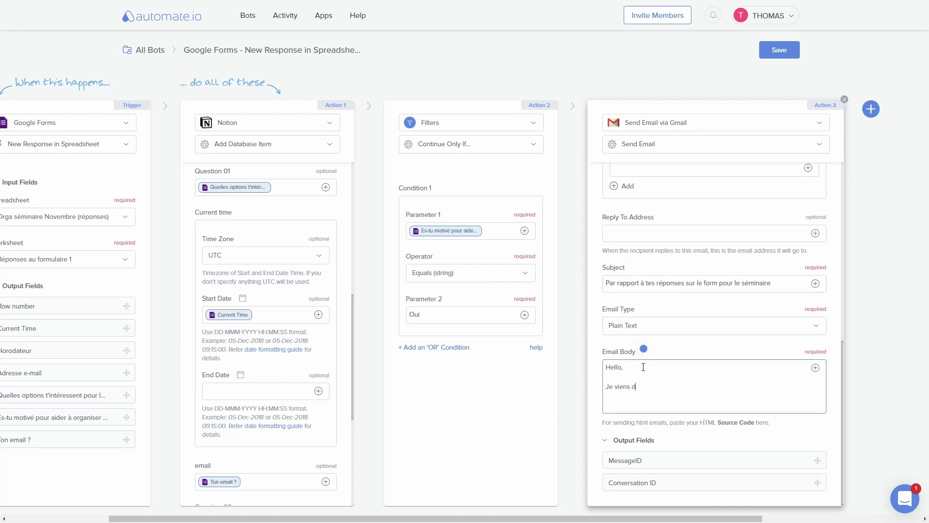
{"action": "type", "text": "e voir ta réponse au formulaire pour l'event."}
{"action": "key", "text": "Return"}
{"action": "key", "text": "Return"}
{"action": "type", "text": "Toujours intéressé pour donner un coup de main ?"}
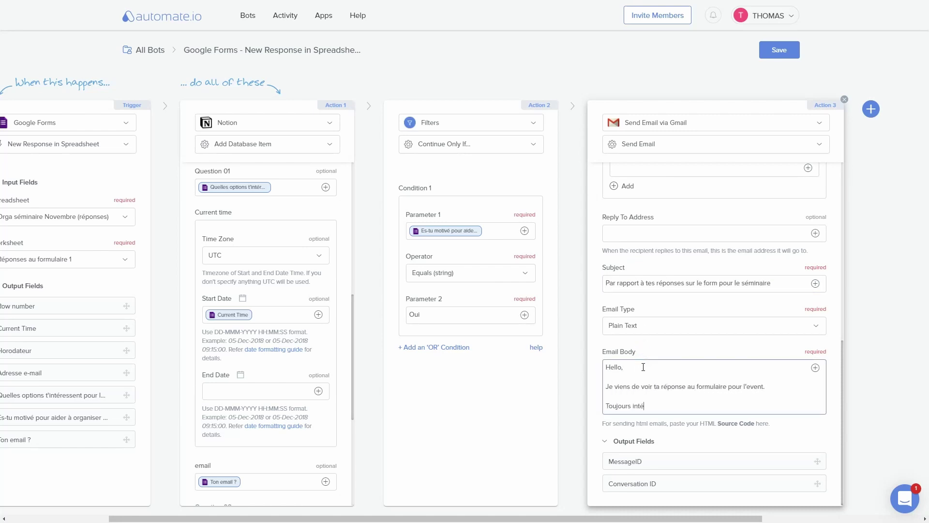
{"action": "key", "text": "Return"}
{"action": "key", "text": "Return"}
{"action": "type", "text": "Voici comment..."}
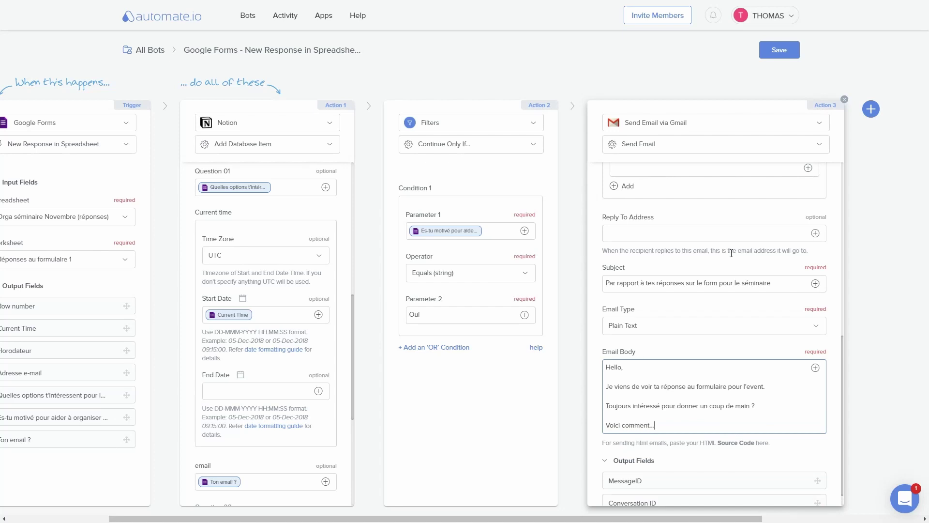
{"action": "scroll", "coordinate": [677, 349], "scroll_direction": "down", "scroll_amount": 1}
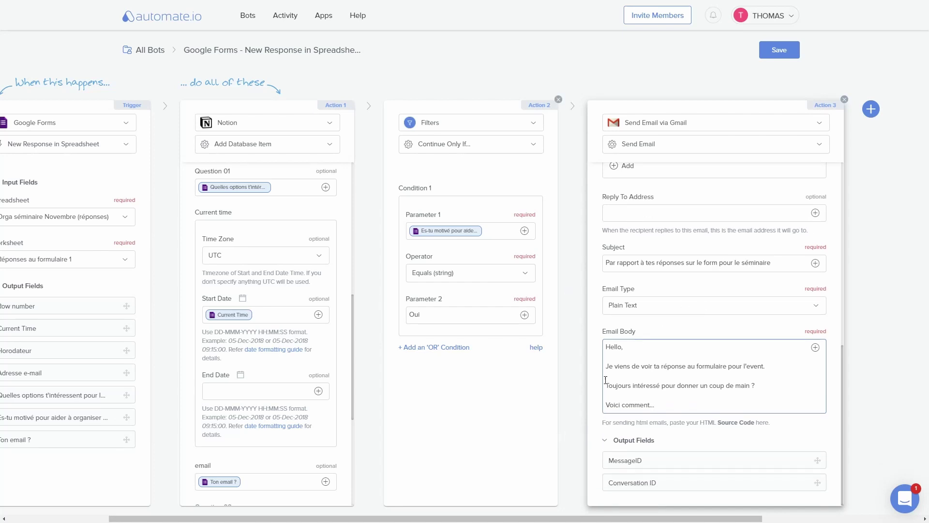
Step: Save the bot's configuration and switch the bot from OFF to ON
{"action": "left_click", "coordinate": [779, 49]}
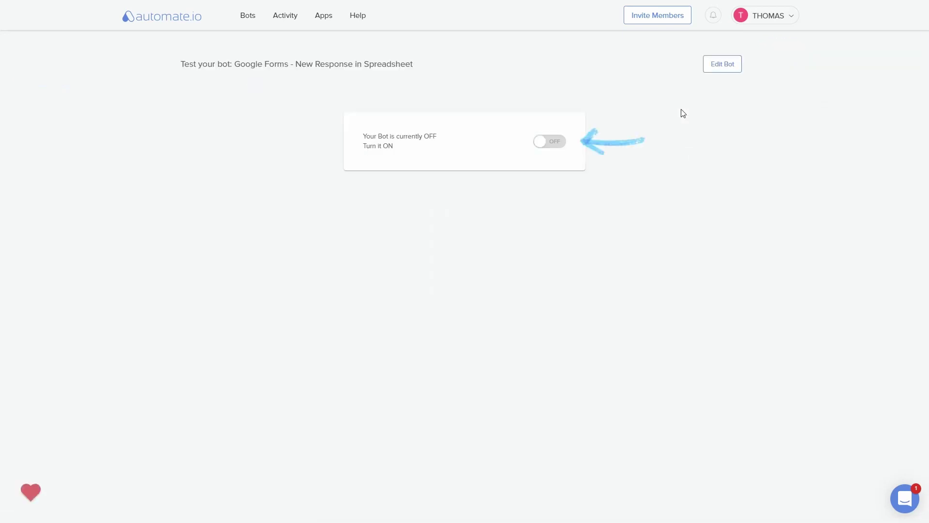
{"action": "left_click", "coordinate": [554, 144]}
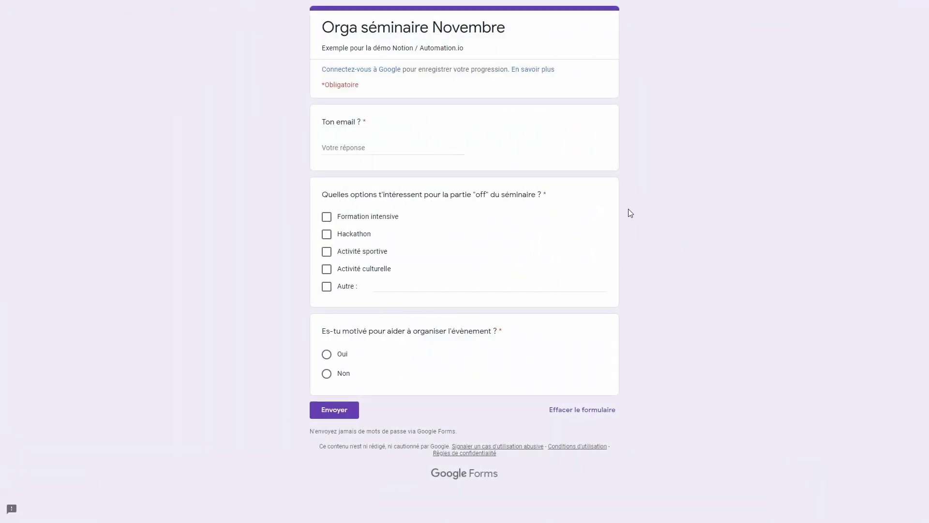
Step: Answer 'Ton email ?' with a test email address and tick Formation intensive and Activité sportive
{"action": "left_click", "coordinate": [409, 145]}
{"action": "left_click", "coordinate": [327, 216]}
{"action": "left_click", "coordinate": [327, 251]}
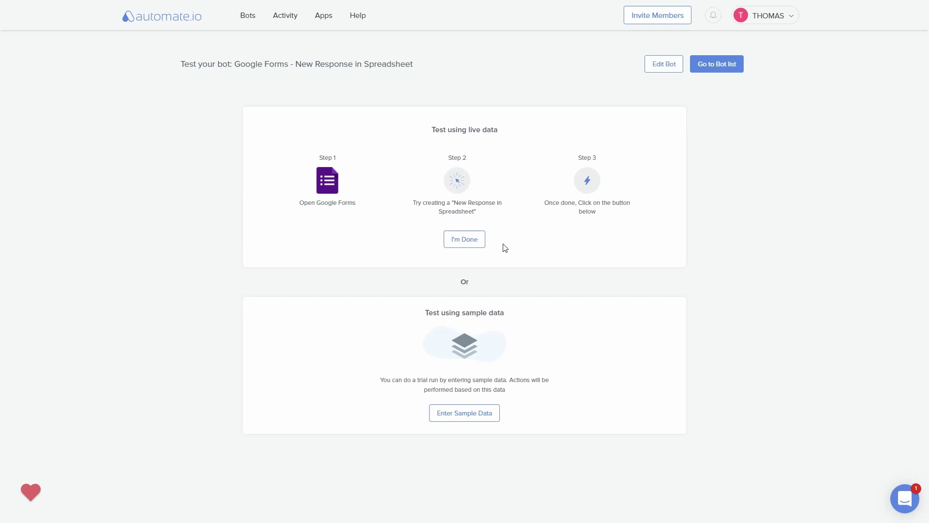
Step: Confirm with I'm Done that the test form response was submitted, starting the live-data check
{"action": "left_click", "coordinate": [475, 244]}
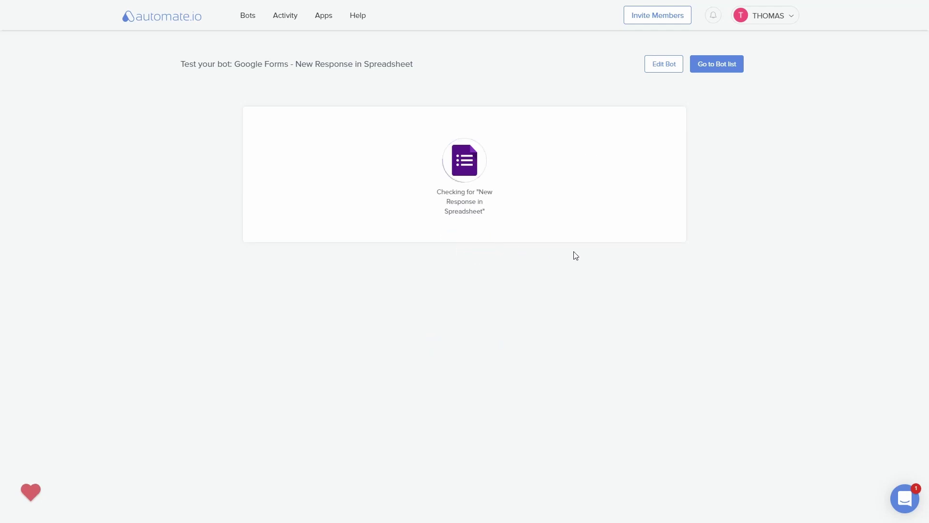